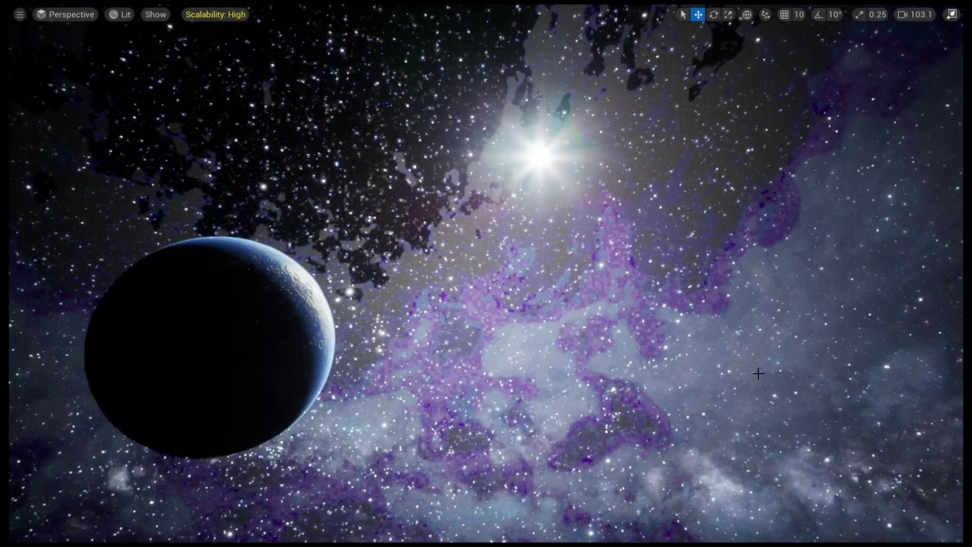
# Centre the planet in the viewport and start Play In Editor as the first-person gunner.
pyautogui.moveTo(689, 372); pyautogui.dragTo(689, 372, button='right')
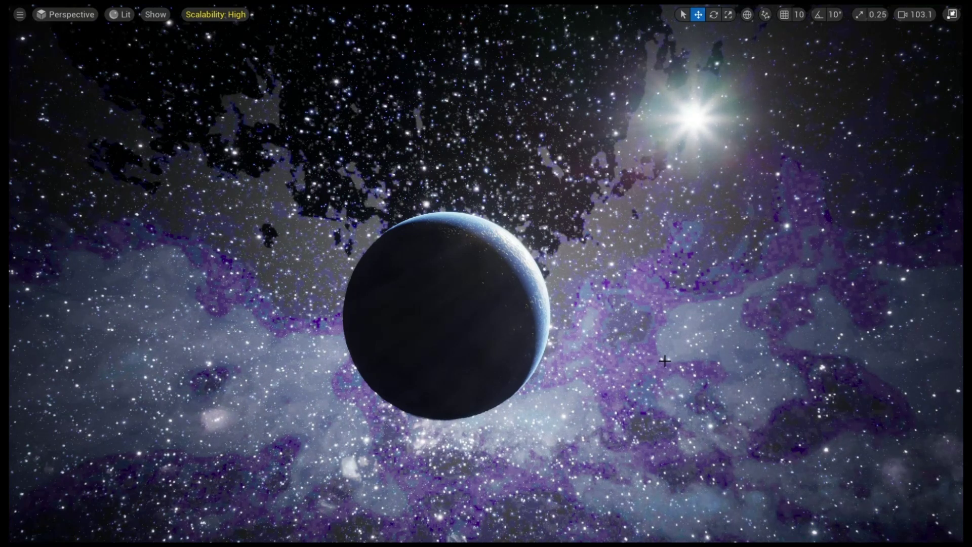
pyautogui.hotkey('alt', 'p')
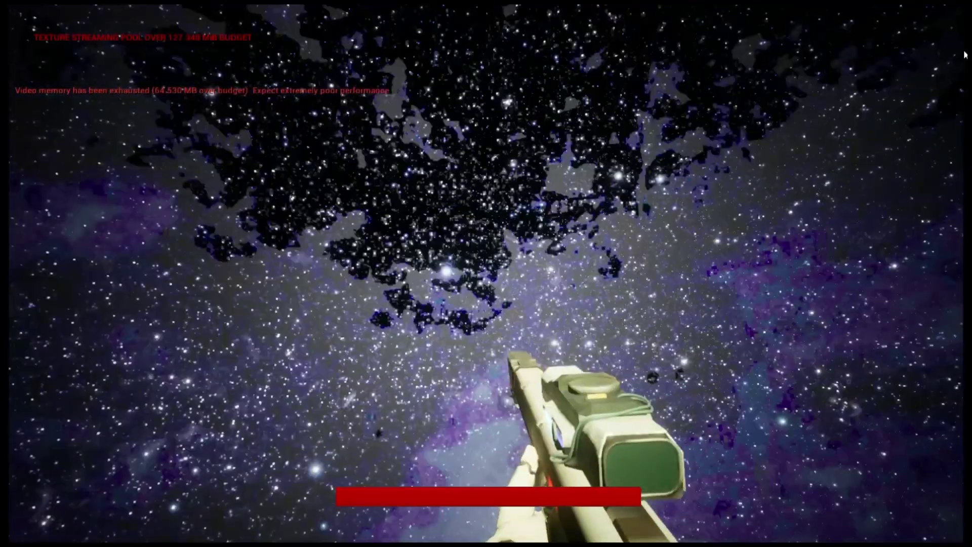
# Fire the gun three times toward the sky and star, then stop the play session.
pyautogui.click(907, 71)
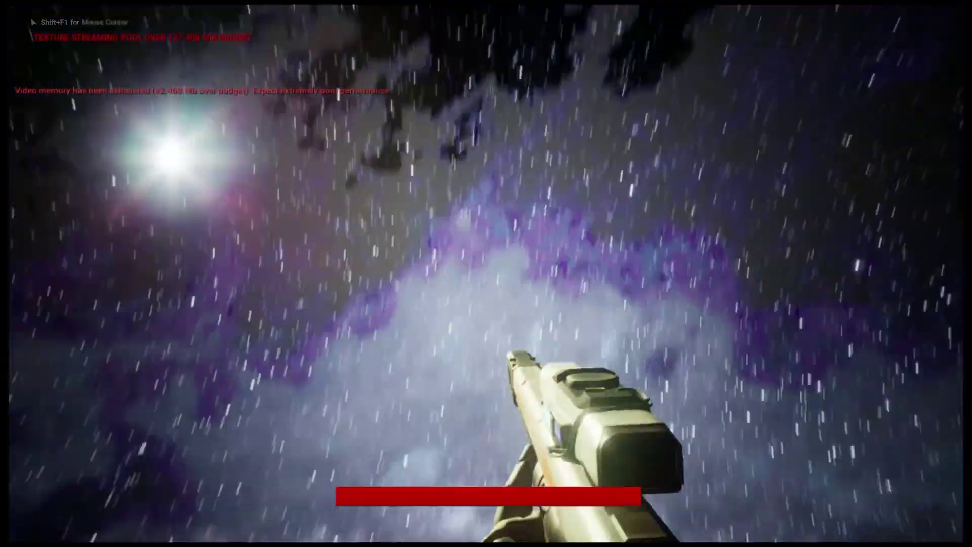
pyautogui.click(486, 273)
pyautogui.click(487, 274)
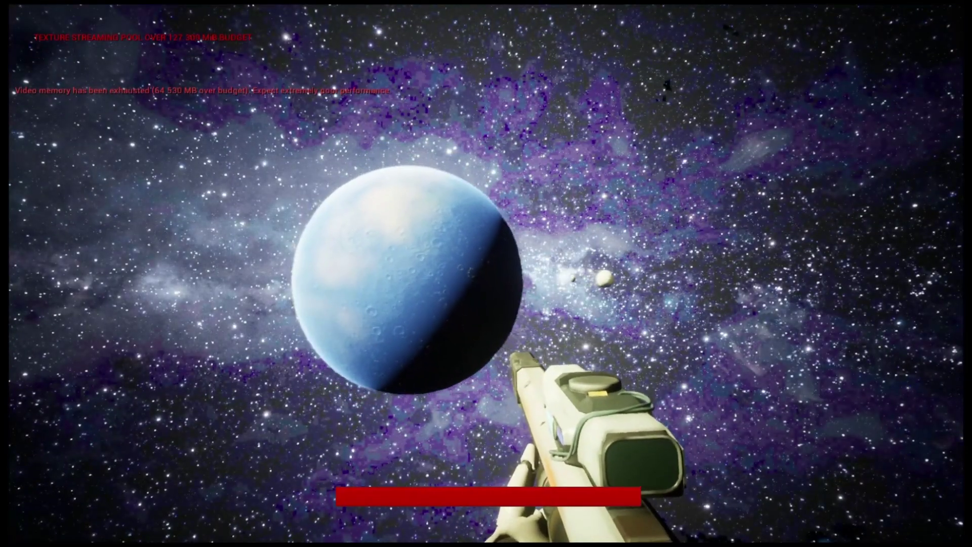
pyautogui.press('Escape')
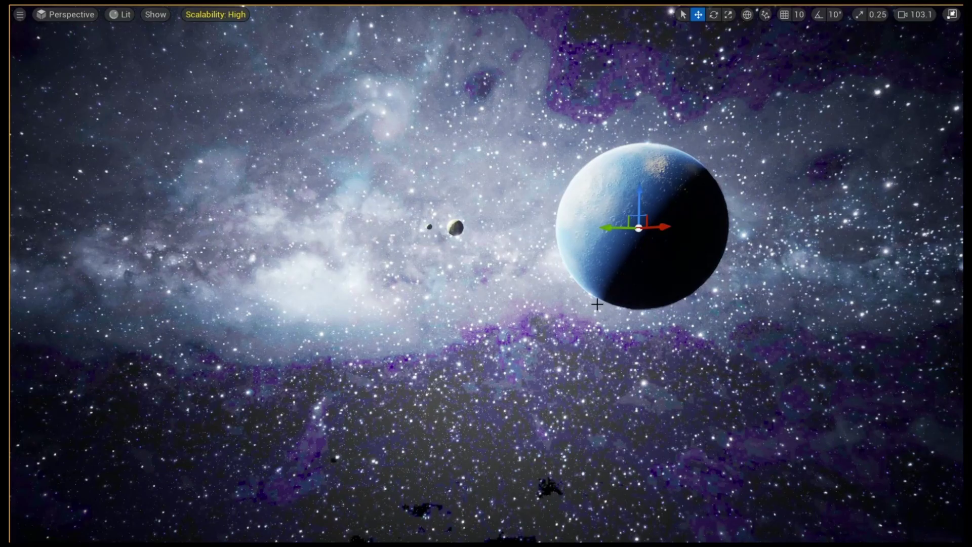
# Play the level again, release the mouse with Shift+F1 and eject from the player with F8.
pyautogui.hotkey('alt', 'p')
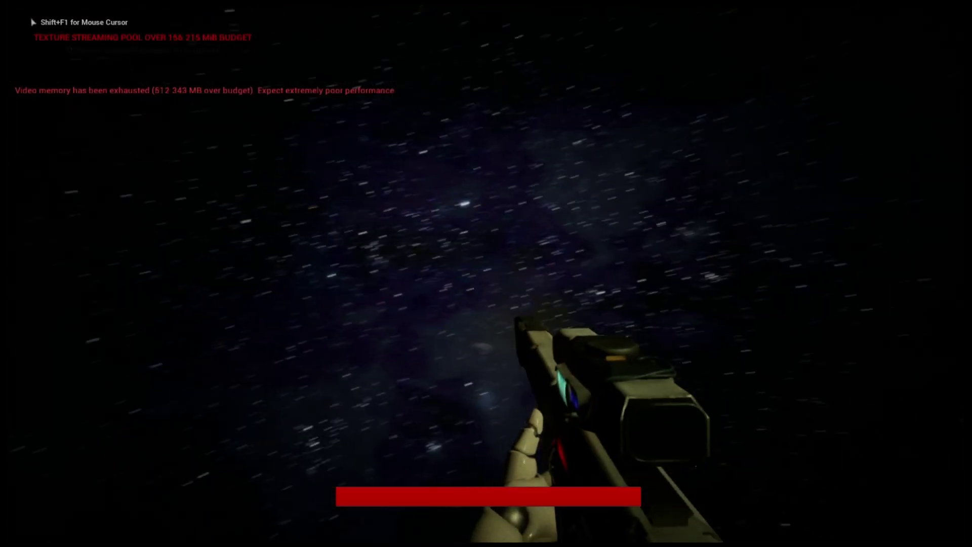
pyautogui.hotkey('shift', 'F1')
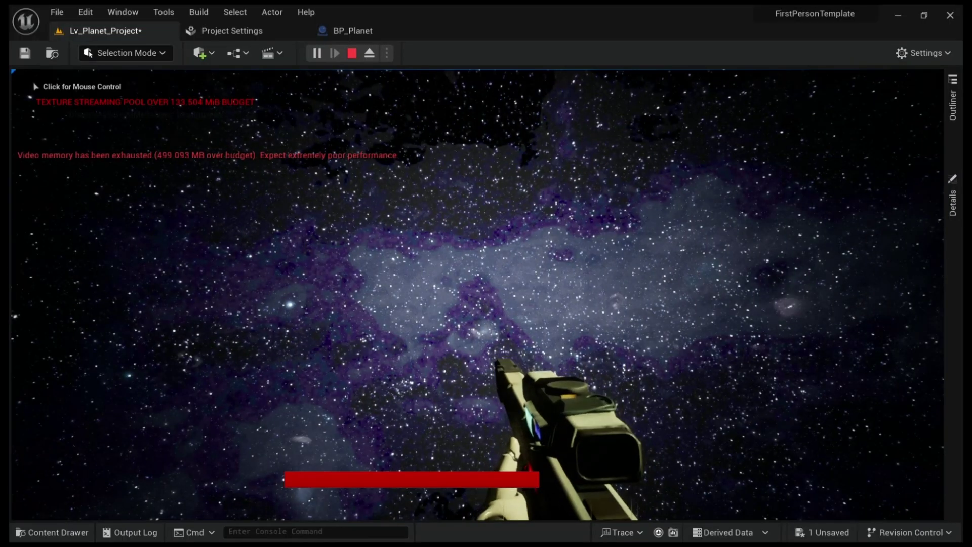
pyautogui.press('F8')
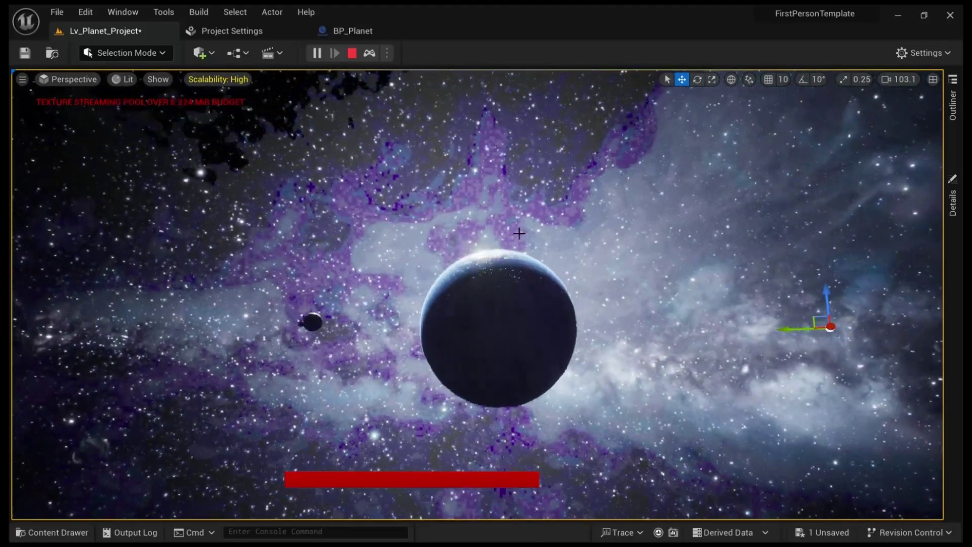
# Stop play, turn to the blue planet and view it in Shader Complexity mode (Alt+8).
pyautogui.press('Escape')
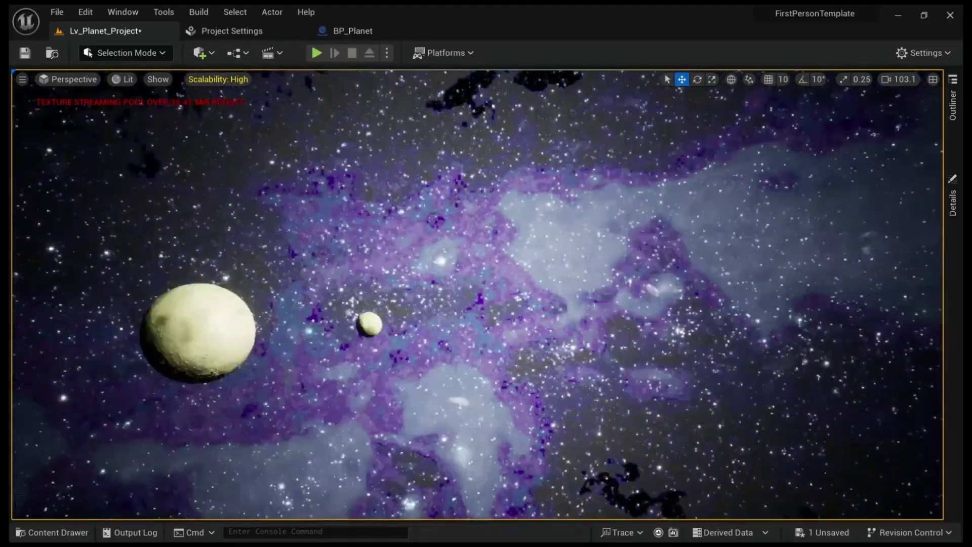
pyautogui.moveTo(223, 159); pyautogui.dragTo(223, 159, button='right')
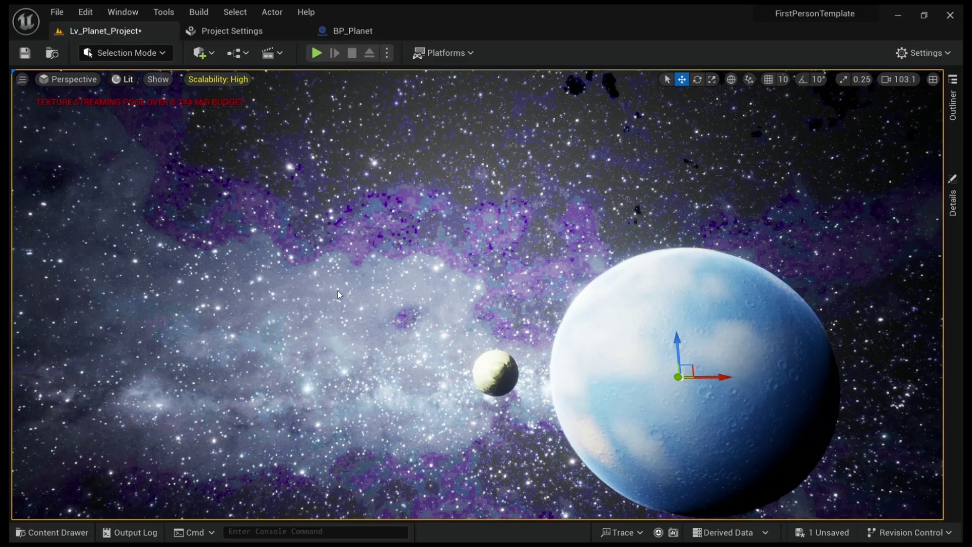
pyautogui.hotkey('alt', '8')
pyautogui.moveTo(341, 296)
pyautogui.mouseDown(button='right')
pyautogui.moveTo(448, 267)
pyautogui.moveTo(557, 273)
pyautogui.moveTo(456, 314)
pyautogui.mouseUp(button='right')
pyautogui.moveTo(448, 267); pyautogui.dragTo(400, 228, button='right')
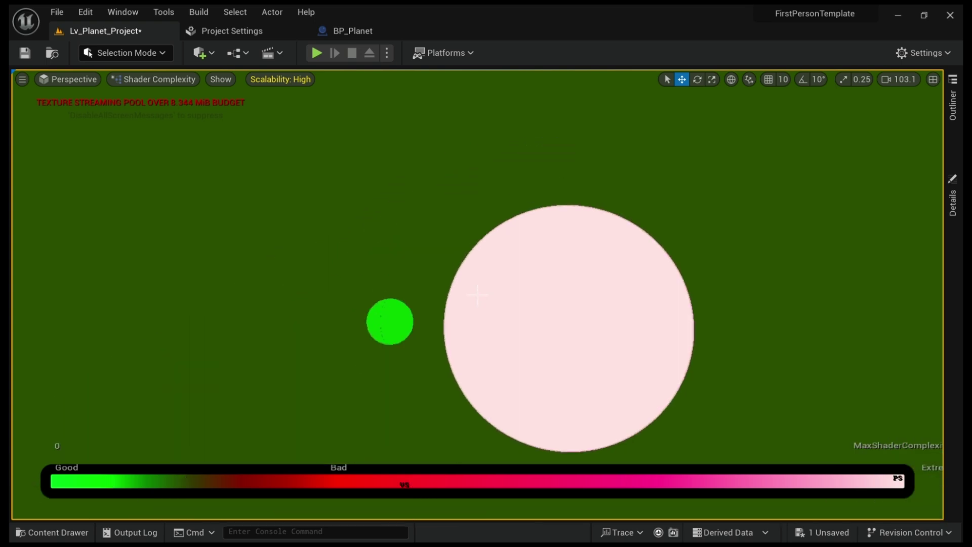
# Look around the heat-mapped planets, then switch back to Lit view with Alt+4.
pyautogui.moveTo(447, 267); pyautogui.dragTo(481, 283, button='right')
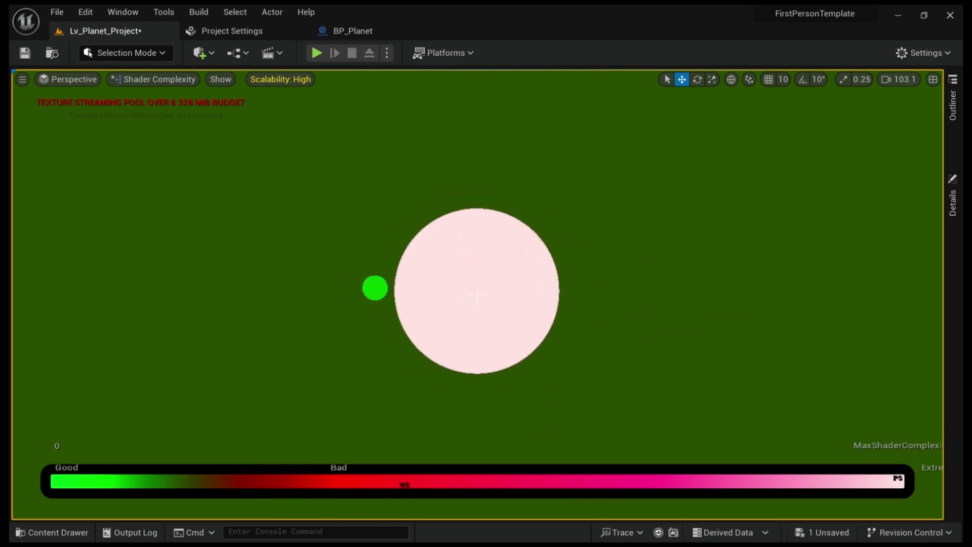
pyautogui.moveTo(478, 295)
pyautogui.mouseDown(button='right')
pyautogui.moveTo(430, 244)
pyautogui.moveTo(466, 282)
pyautogui.moveTo(459, 231)
pyautogui.mouseUp(button='right')
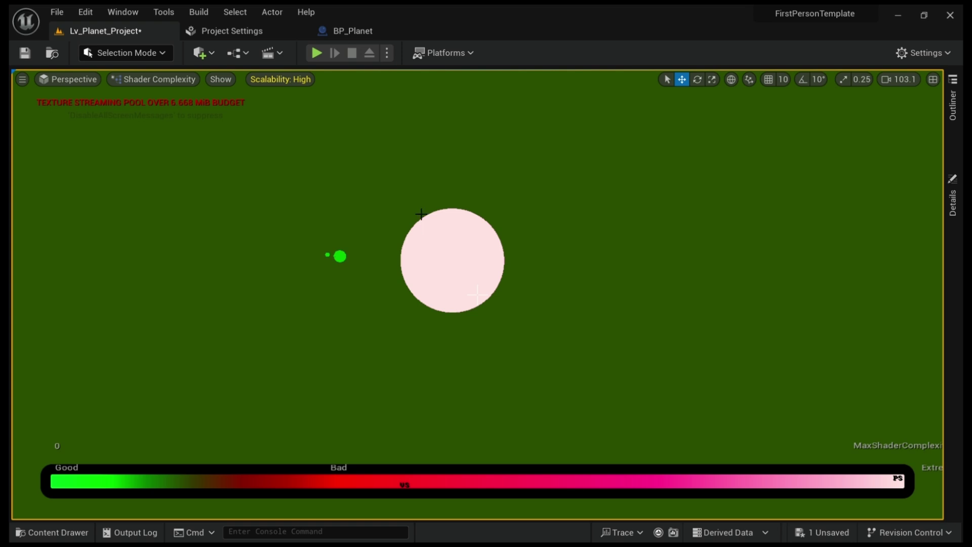
pyautogui.moveTo(421, 214); pyautogui.dragTo(270, 102, button='right')
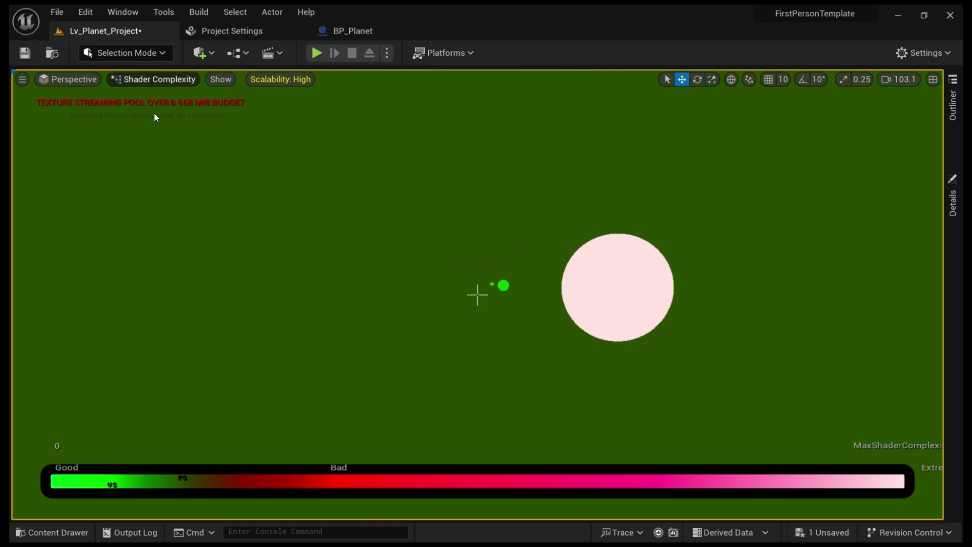
pyautogui.hotkey('alt', '4')
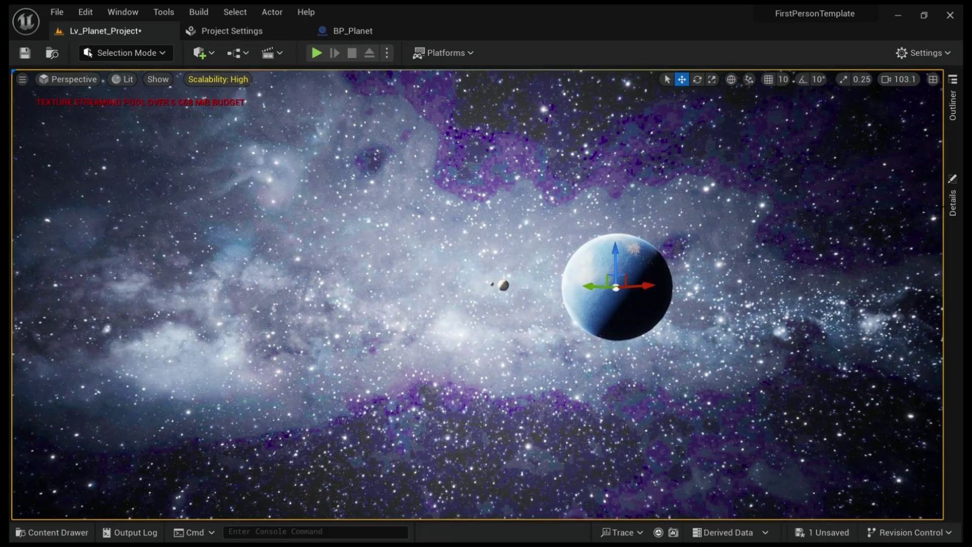
# Show BP_Planet's Details and uncheck High Geometry Planet?
pyautogui.click(952, 203)
pyautogui.scroll(-3, 879, 330)
pyautogui.scroll(-1, 879, 330)
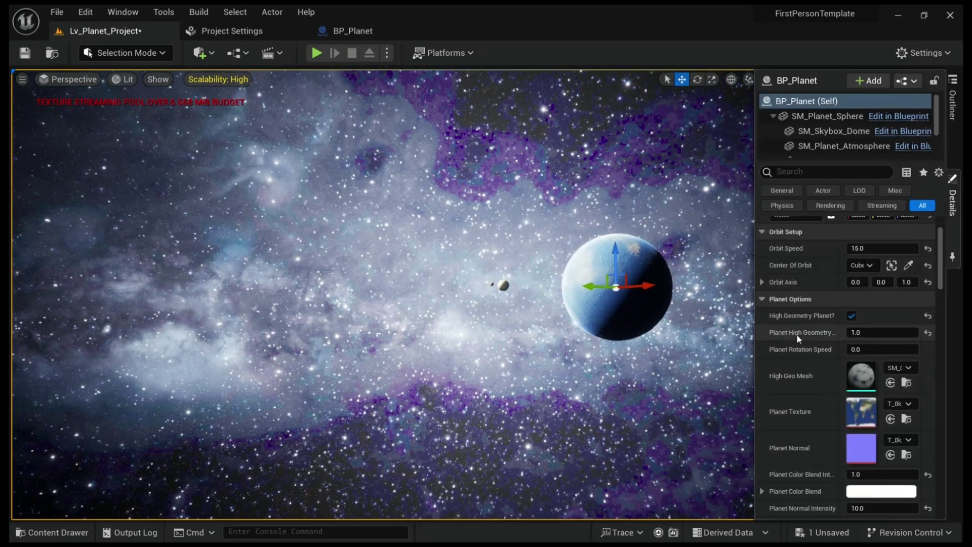
pyautogui.scroll(3, 799, 333)
pyautogui.scroll(-2, 804, 333)
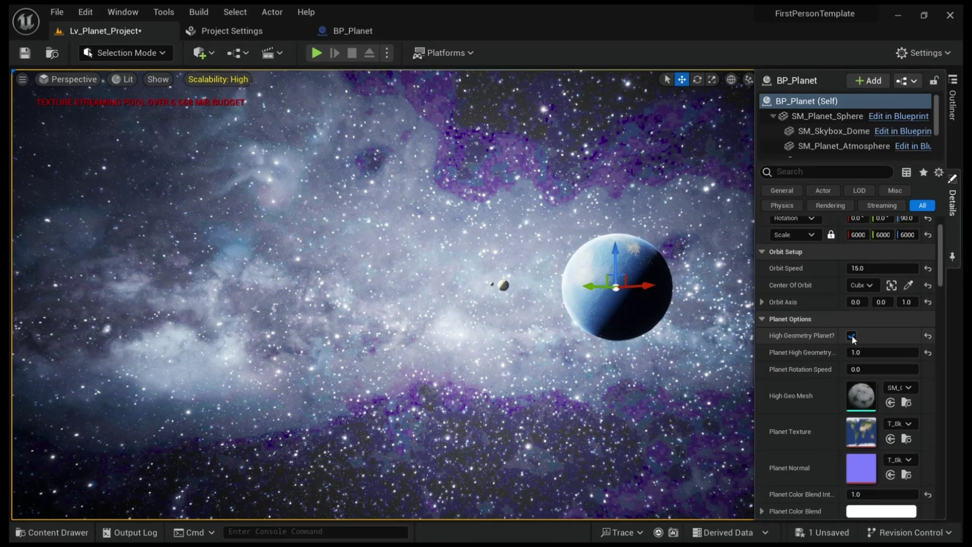
pyautogui.click(852, 335)
pyautogui.scroll(-2, 850, 355)
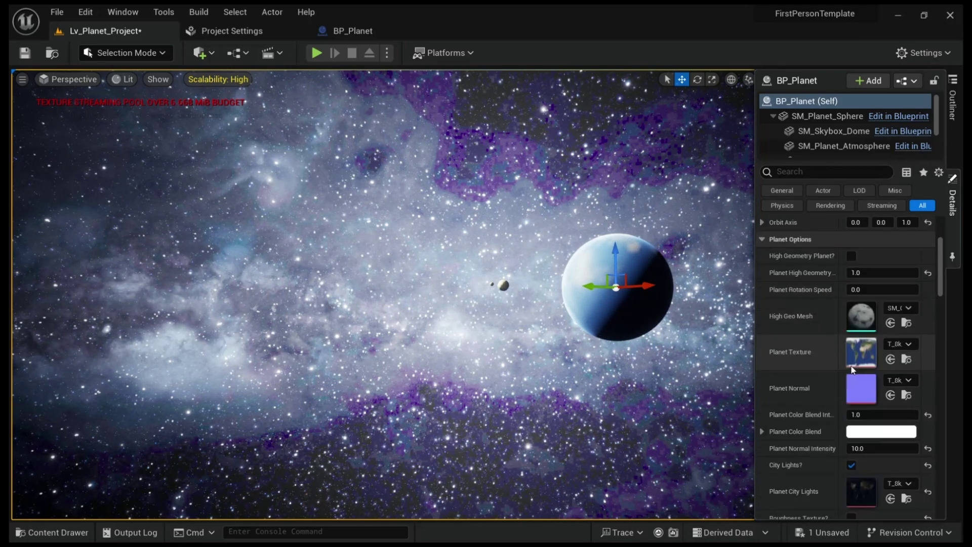
# Review the remaining Planet Options, leaving City Lights and Specular Texture enabled, and close the panel.
pyautogui.click(954, 207)
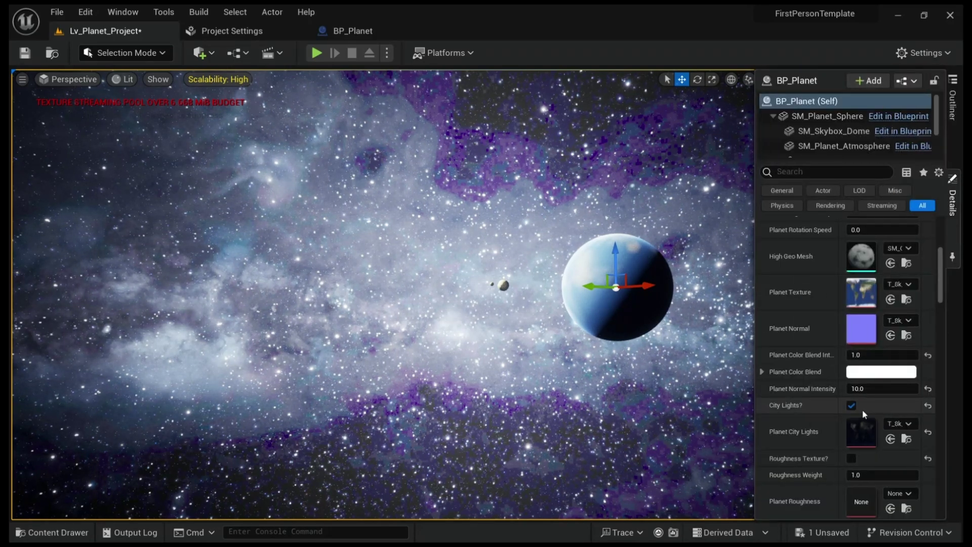
pyautogui.scroll(-3, 851, 354)
pyautogui.scroll(-2, 867, 408)
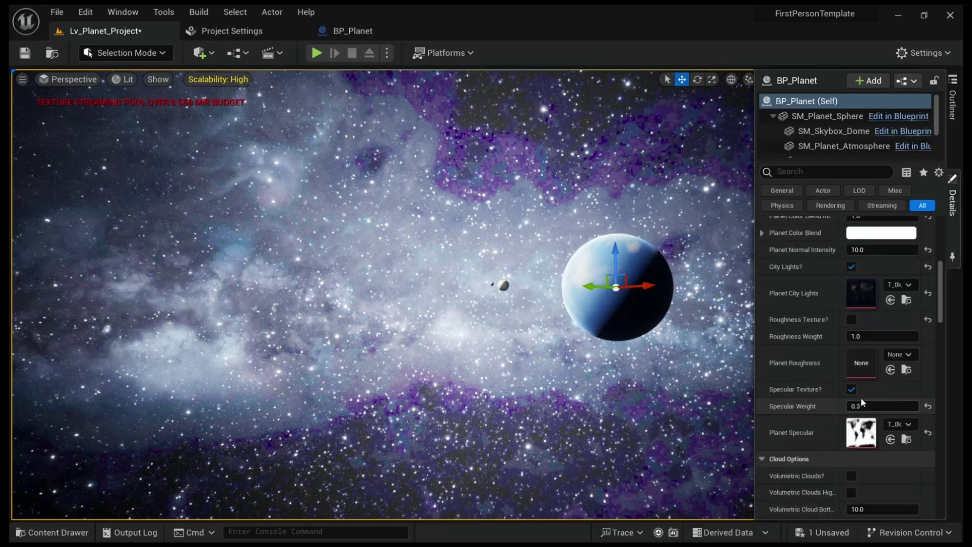
pyautogui.scroll(2, 856, 403)
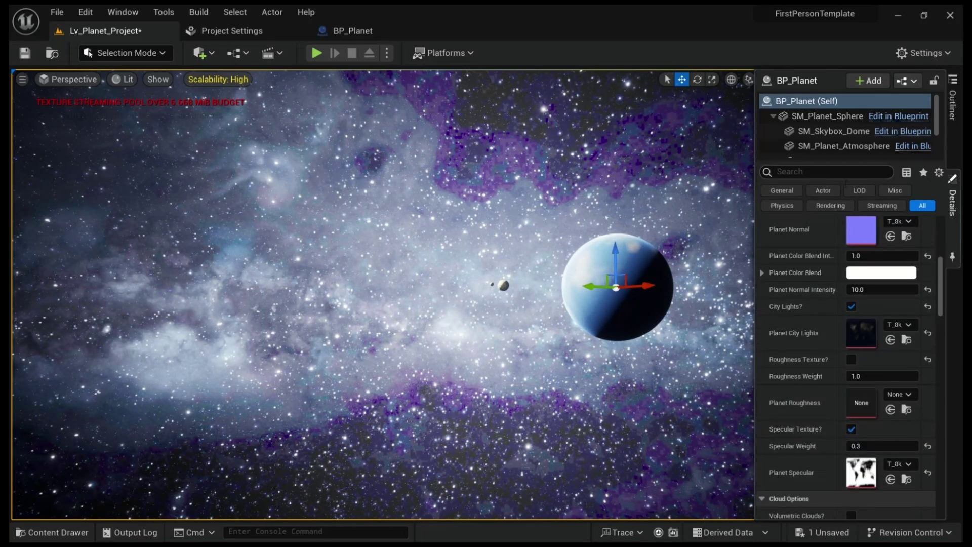
pyautogui.click(947, 201)
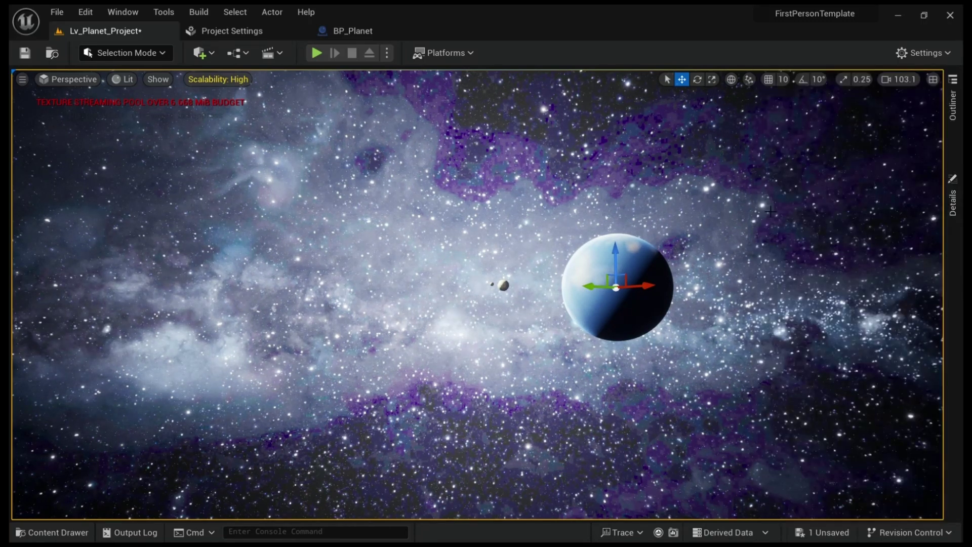
pyautogui.moveTo(659, 196); pyautogui.dragTo(658, 196, button='right')
pyautogui.moveTo(595, 261); pyautogui.dragTo(596, 261, button='right')
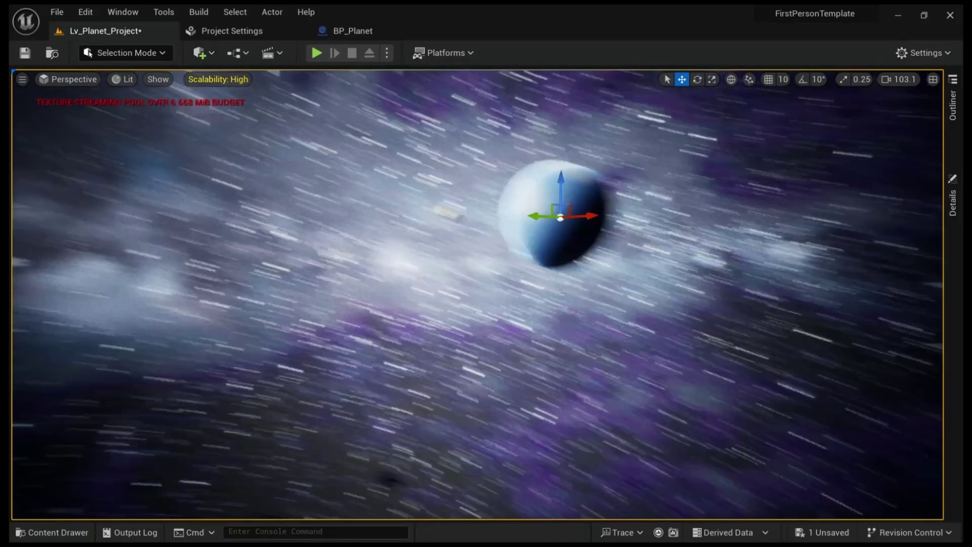
pyautogui.moveTo(584, 335); pyautogui.dragTo(563, 319, button='right')
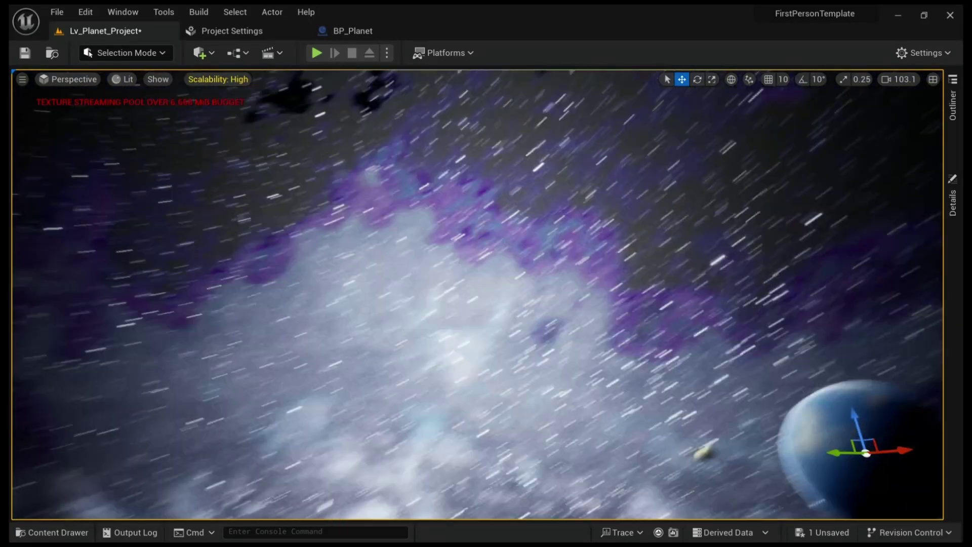
pyautogui.moveTo(593, 359); pyautogui.dragTo(593, 359, button='right')
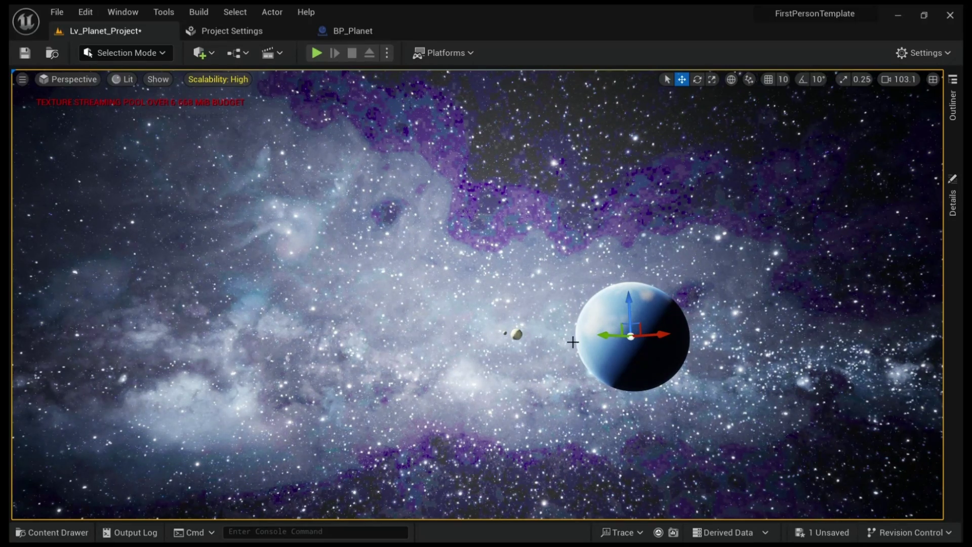
pyautogui.moveTo(581, 243); pyautogui.dragTo(578, 243, button='right')
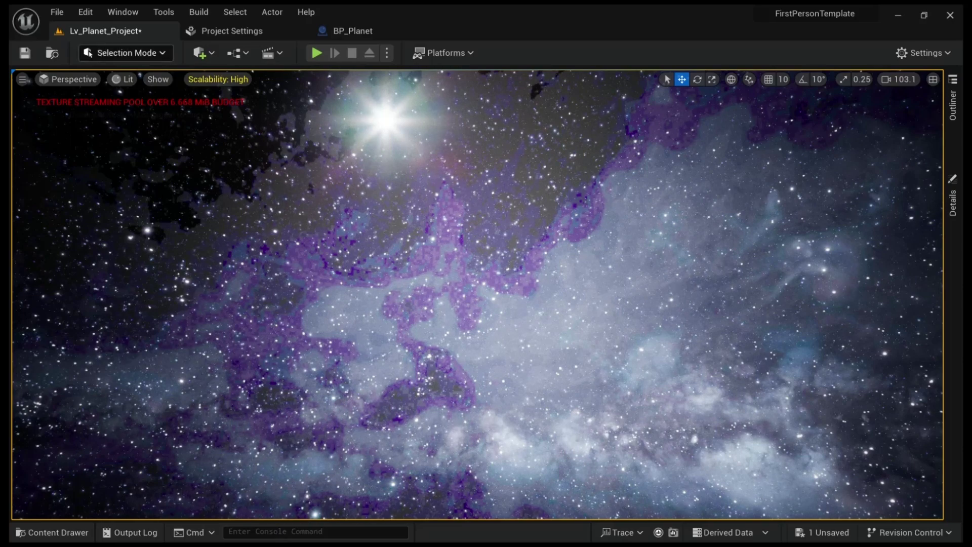
pyautogui.moveTo(176, 216); pyautogui.dragTo(206, 222, button='right')
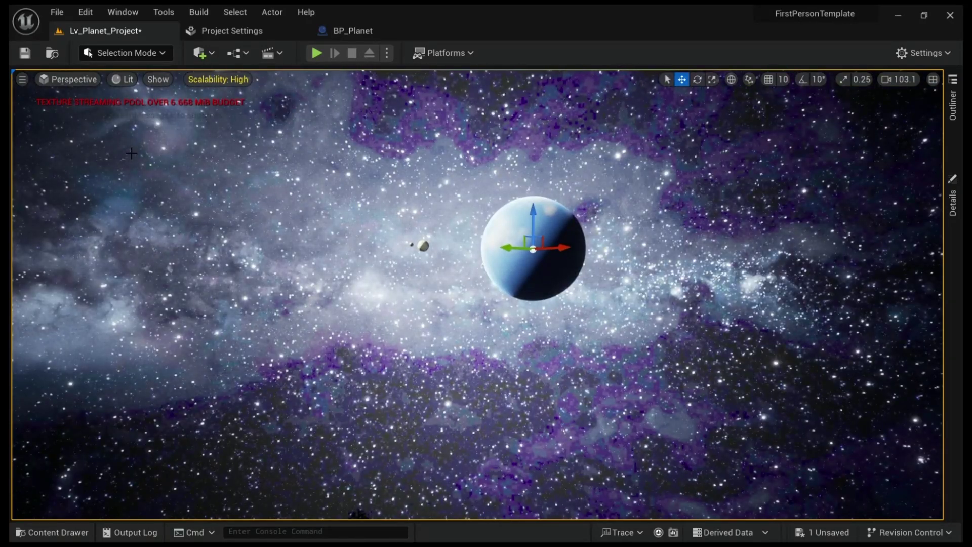